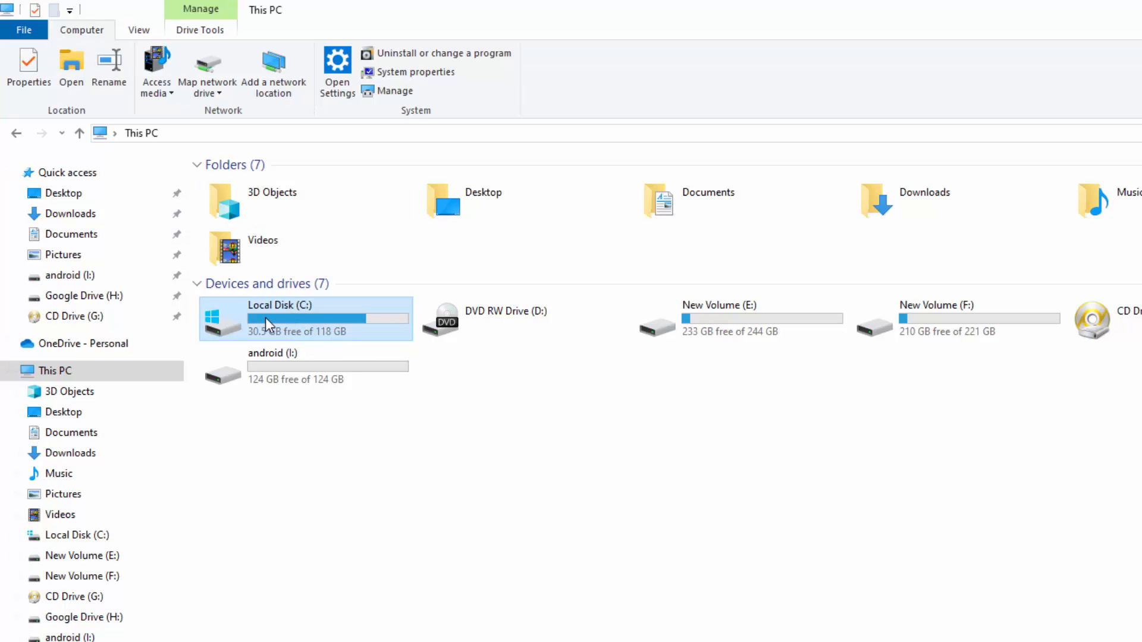
Start Disk Cleanup for Local Disk (C:) from the drive's properties
{"action": "right_click", "coordinate": [265, 318]}
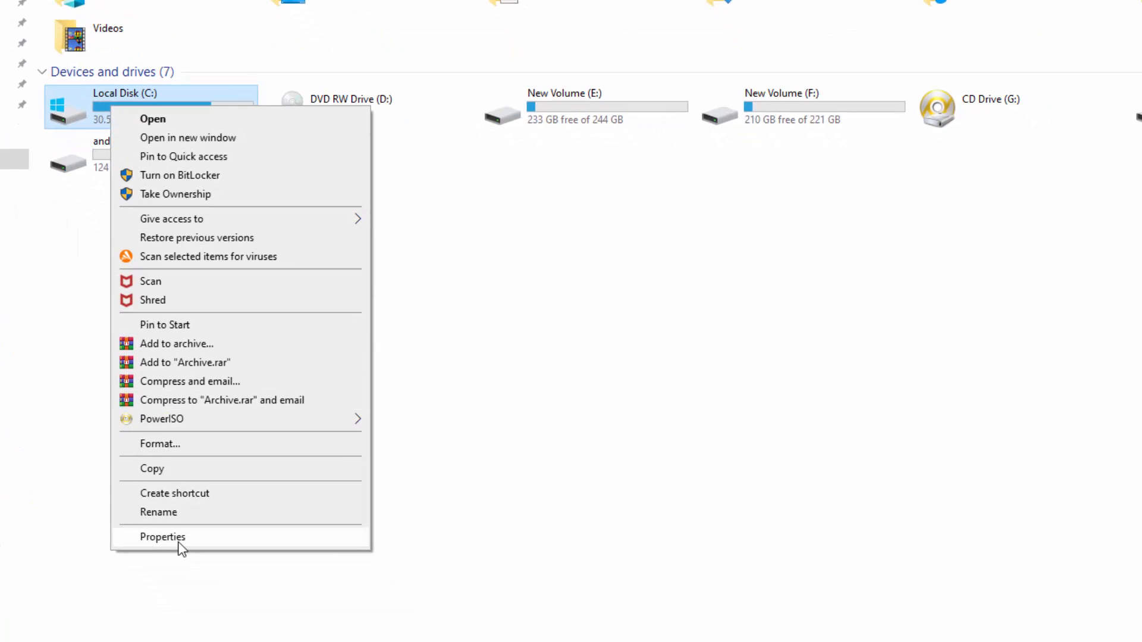
{"action": "left_click", "coordinate": [208, 538]}
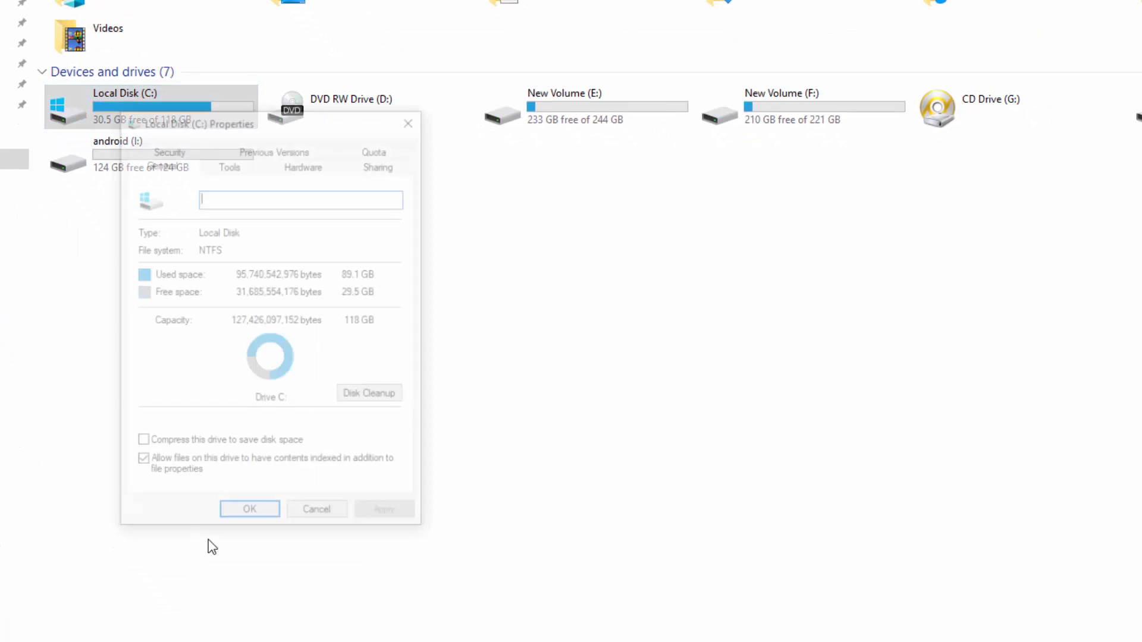
{"action": "left_click", "coordinate": [373, 400]}
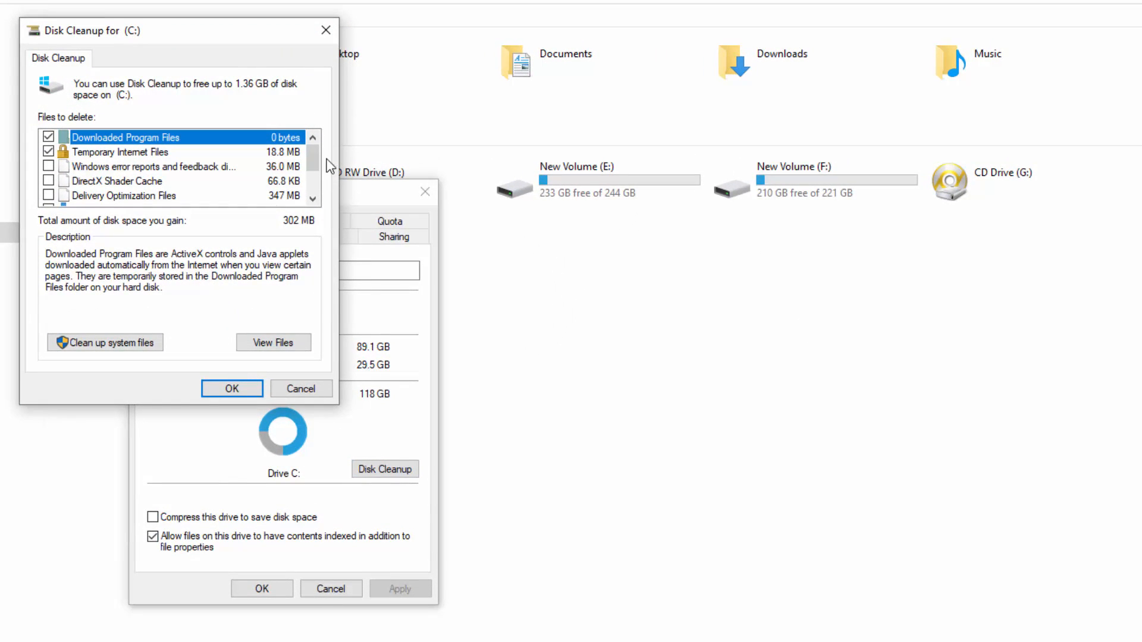
Mark Temporary files, Delivery Optimization Files, and Windows error reports and feedback for deletion in the cleanup list
{"action": "left_click_drag", "start_coordinate": [311, 156], "coordinate": [312, 160]}
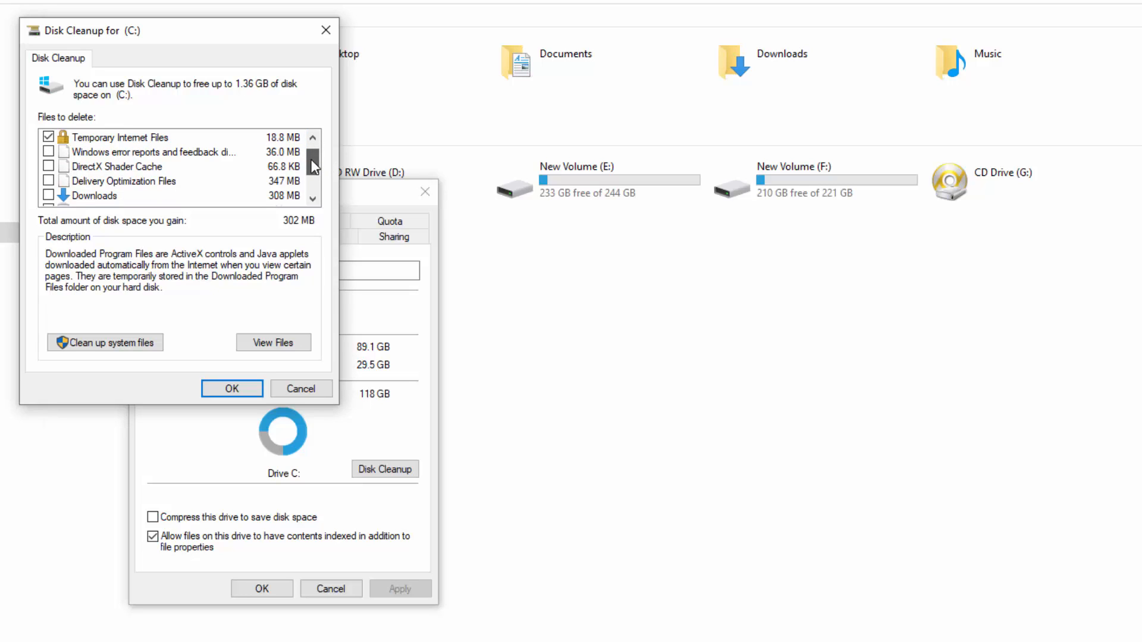
{"action": "left_click_drag", "start_coordinate": [312, 159], "coordinate": [312, 177]}
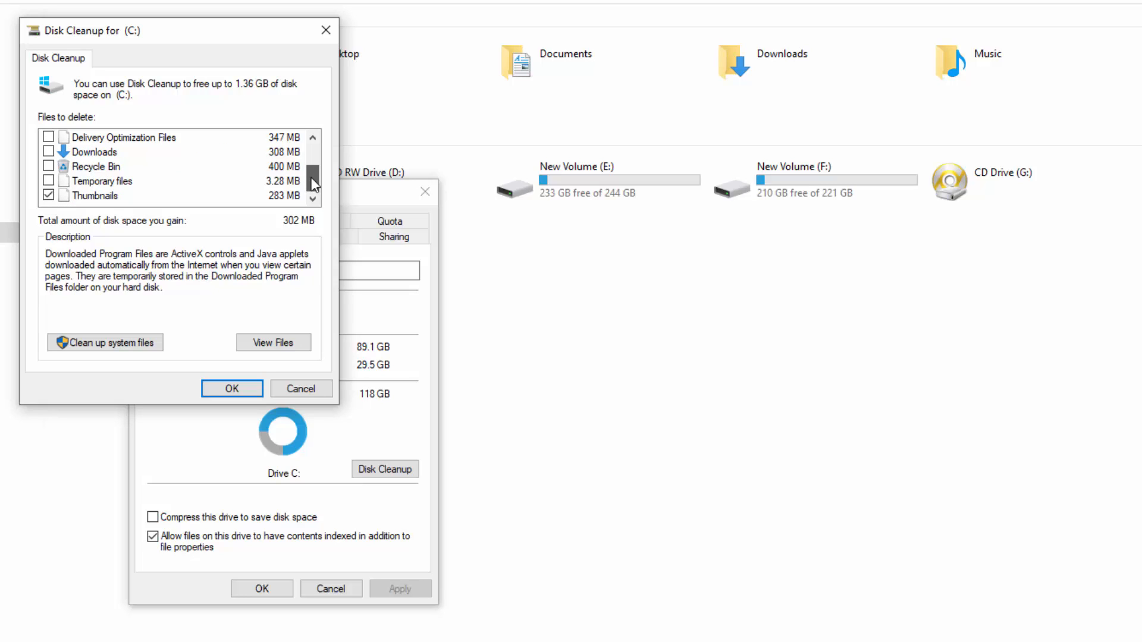
{"action": "left_click", "coordinate": [48, 180]}
{"action": "left_click_drag", "start_coordinate": [308, 168], "coordinate": [308, 162]}
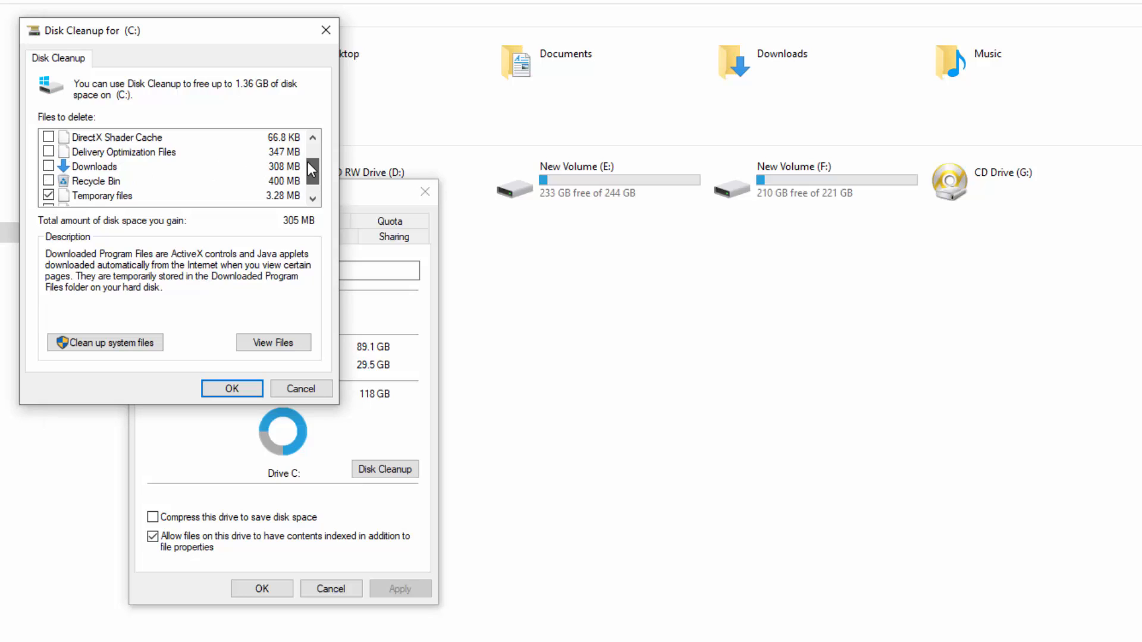
{"action": "left_click", "coordinate": [48, 152]}
{"action": "left_click_drag", "start_coordinate": [312, 166], "coordinate": [313, 152]}
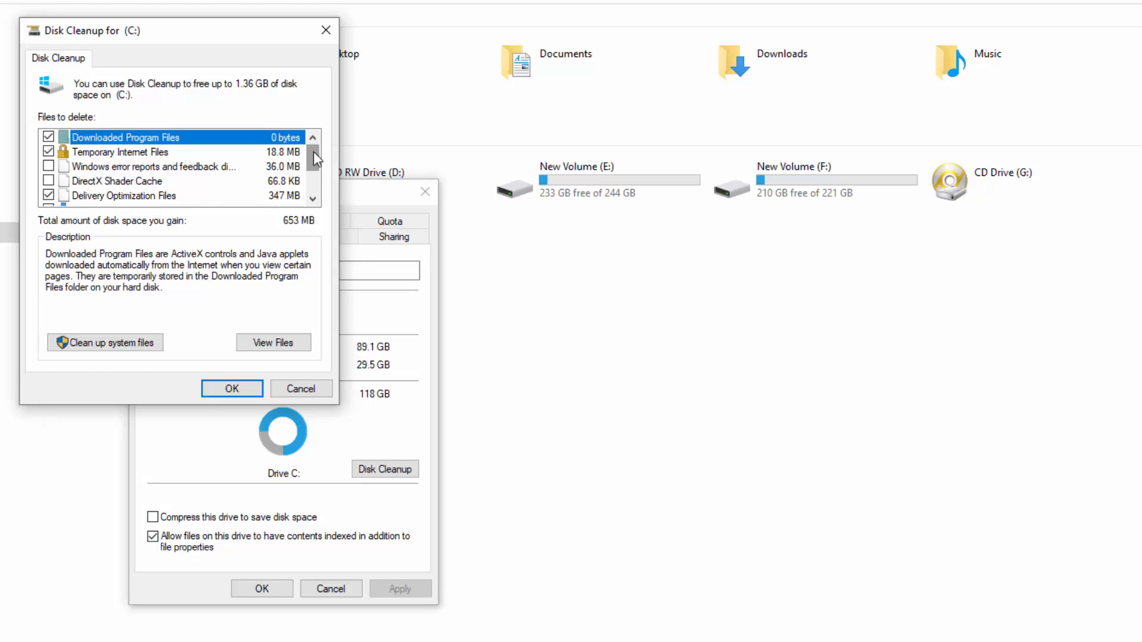
{"action": "left_click", "coordinate": [49, 168]}
{"action": "left_click_drag", "start_coordinate": [309, 159], "coordinate": [309, 181]}
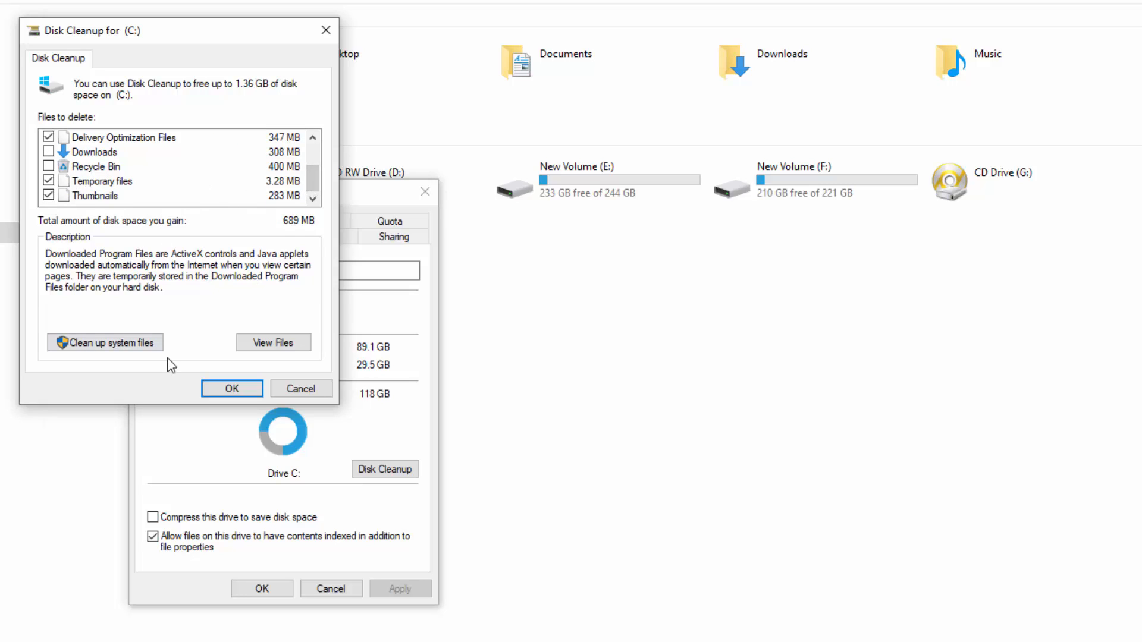
Extend the cleanup of C: to system files and mark Delivery Optimization Files and Temporary Windows installation files for deletion
{"action": "left_click", "coordinate": [101, 344]}
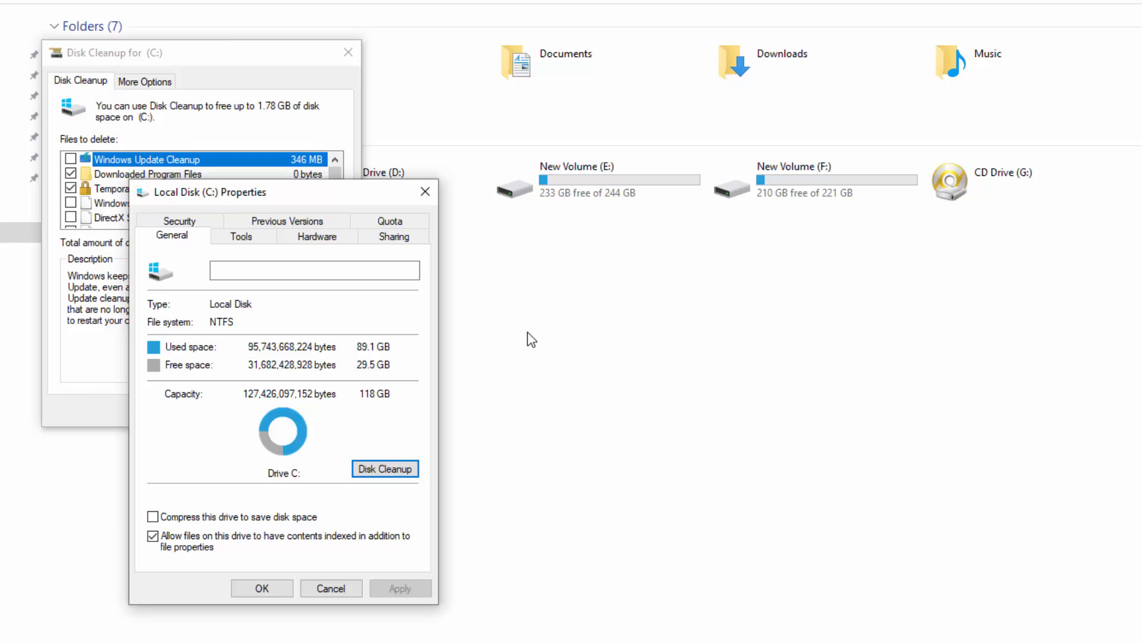
{"action": "left_click_drag", "start_coordinate": [234, 54], "coordinate": [349, 170]}
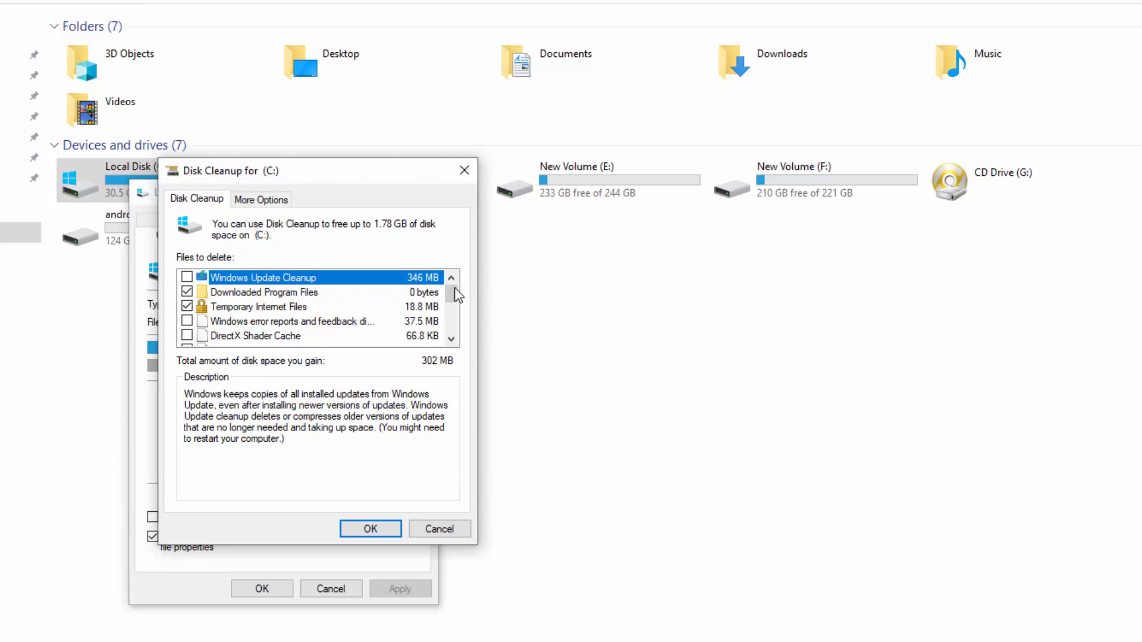
{"action": "left_click_drag", "start_coordinate": [452, 292], "coordinate": [452, 298]}
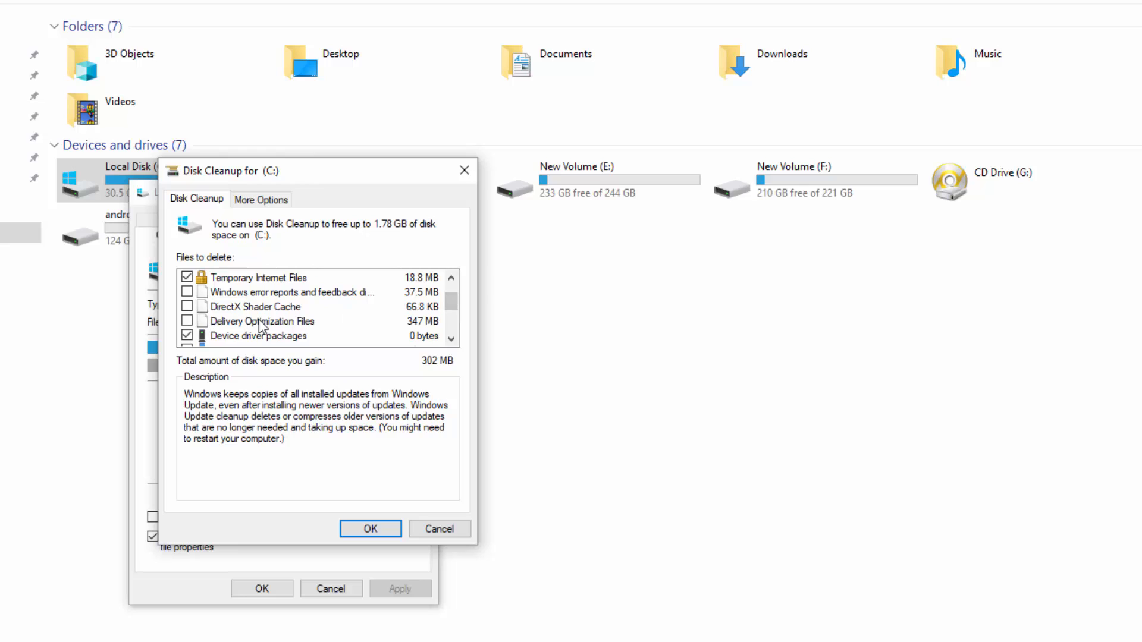
{"action": "left_click", "coordinate": [187, 322]}
{"action": "left_click_drag", "start_coordinate": [458, 313], "coordinate": [458, 335]}
{"action": "left_click", "coordinate": [187, 322]}
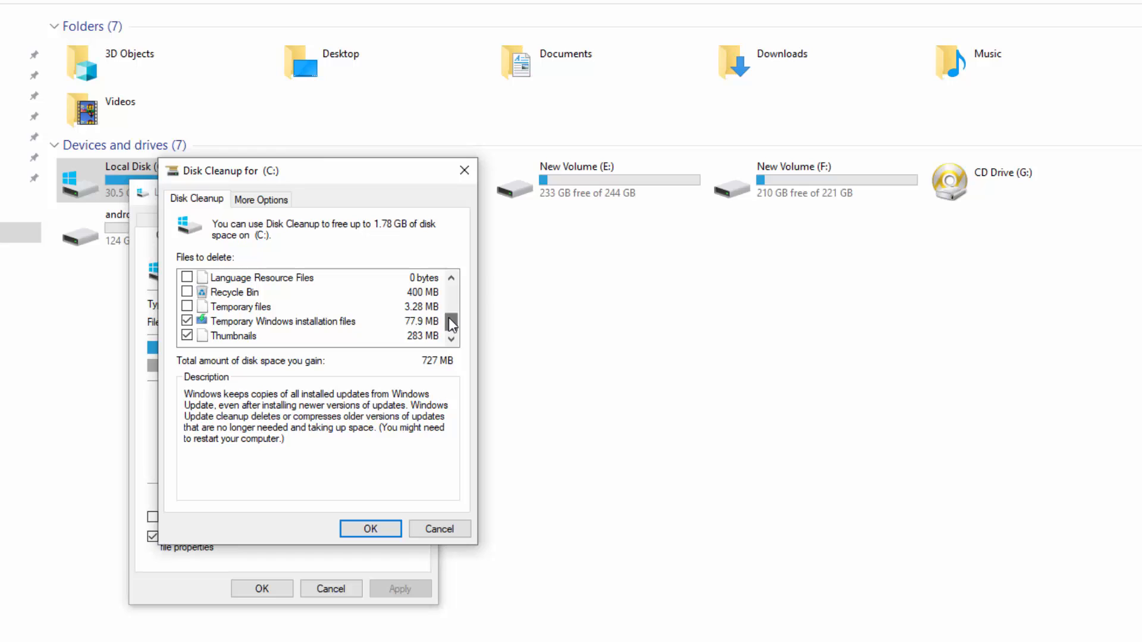
Mark the Windows error reports and feedback category for deletion in the system file cleanup
{"action": "left_click_drag", "start_coordinate": [449, 316], "coordinate": [451, 313]}
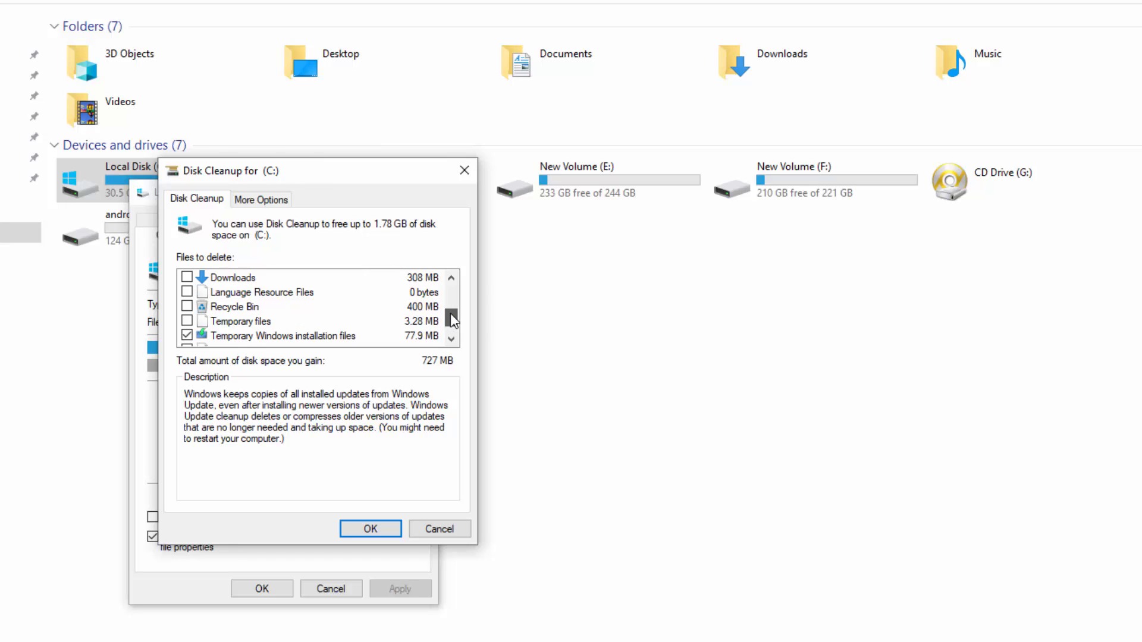
{"action": "left_click_drag", "start_coordinate": [451, 315], "coordinate": [453, 290]}
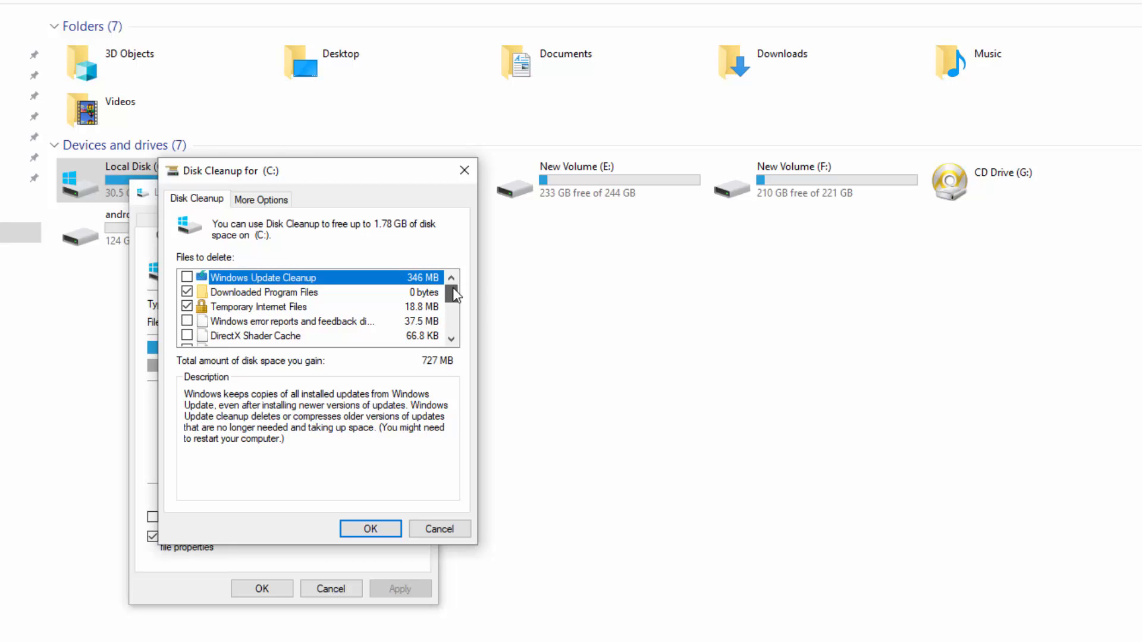
{"action": "left_click", "coordinate": [345, 295]}
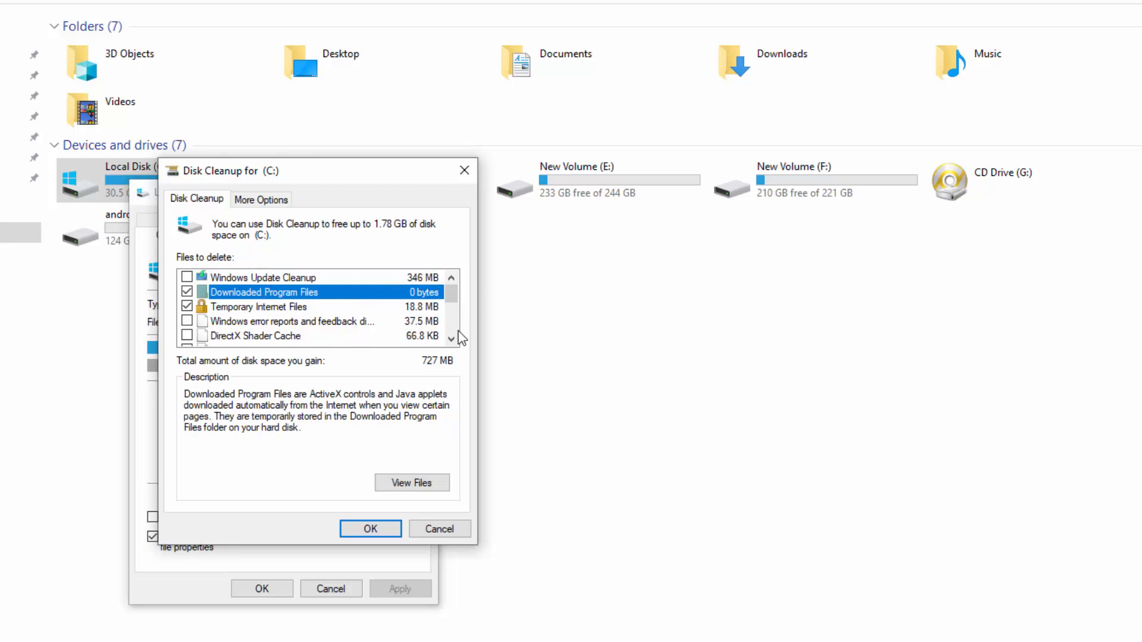
{"action": "key", "text": "Down"}
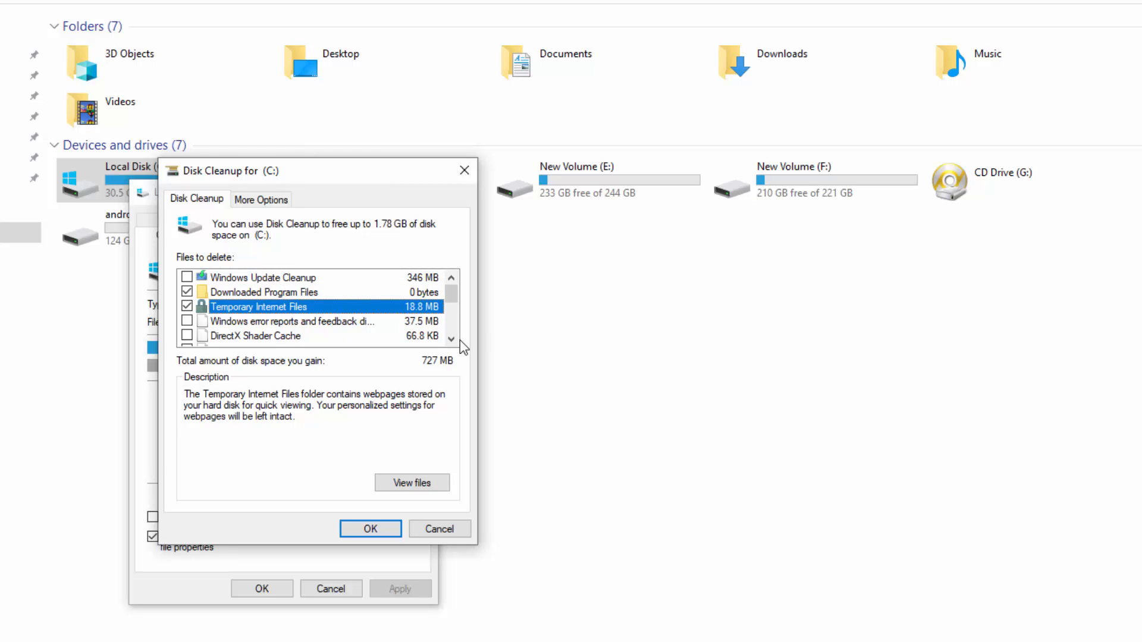
{"action": "key", "text": "Down"}
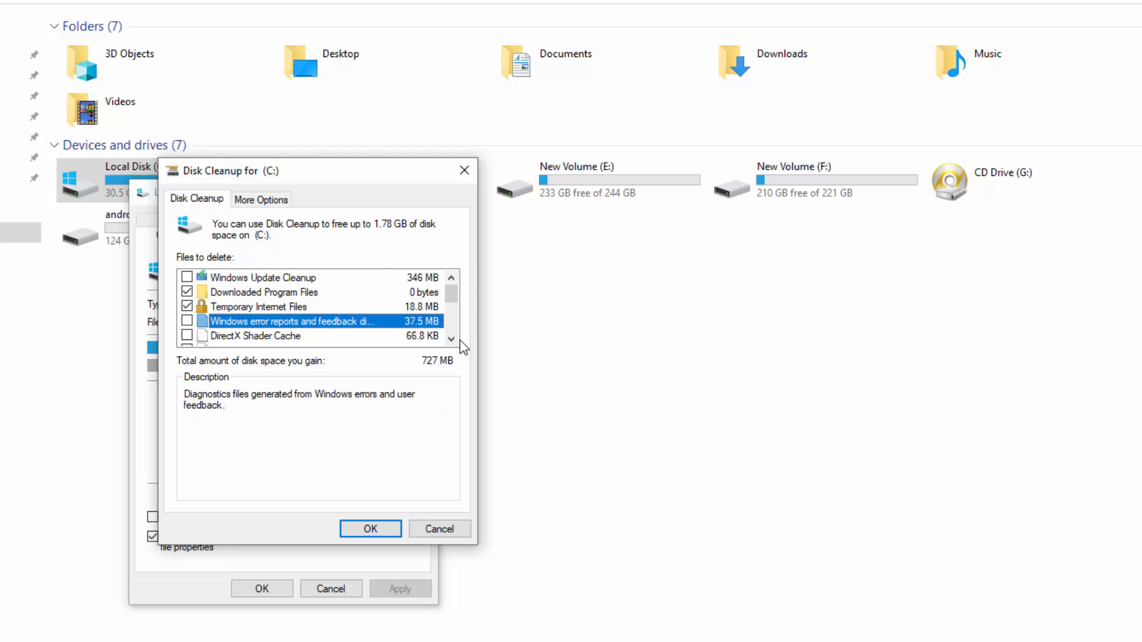
{"action": "left_click", "coordinate": [187, 321]}
Review the category descriptions from DirectX Shader Cache through Recycle Bin and mark Temporary files for deletion
{"action": "key", "text": "Down"}
{"action": "key", "text": "Down"}
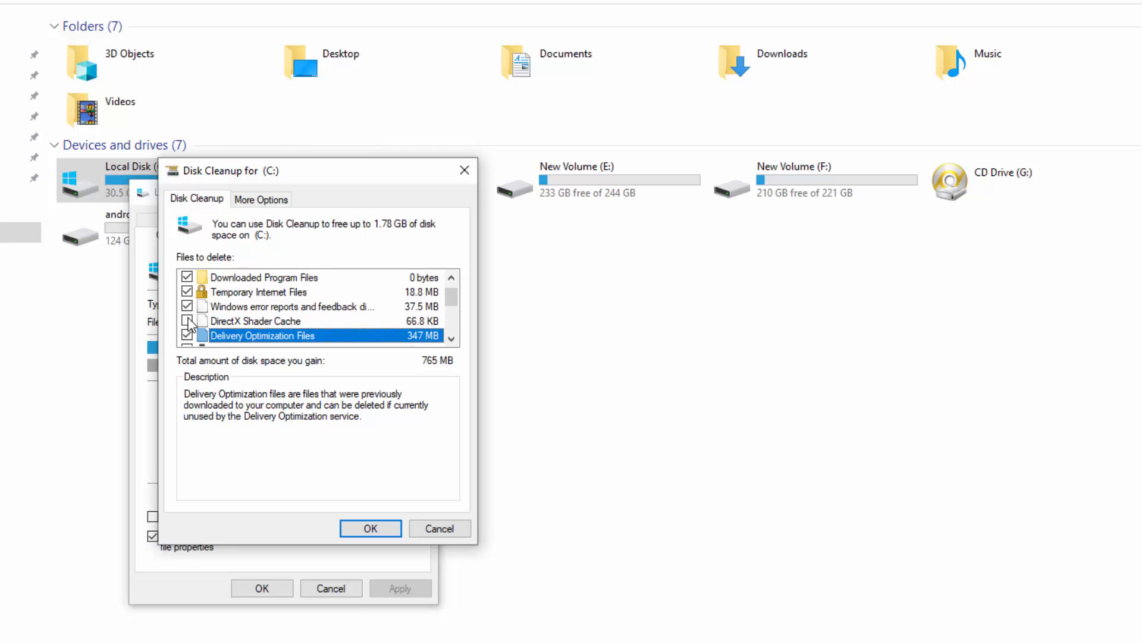
{"action": "key", "text": "Down"}
{"action": "key", "text": "Down"}
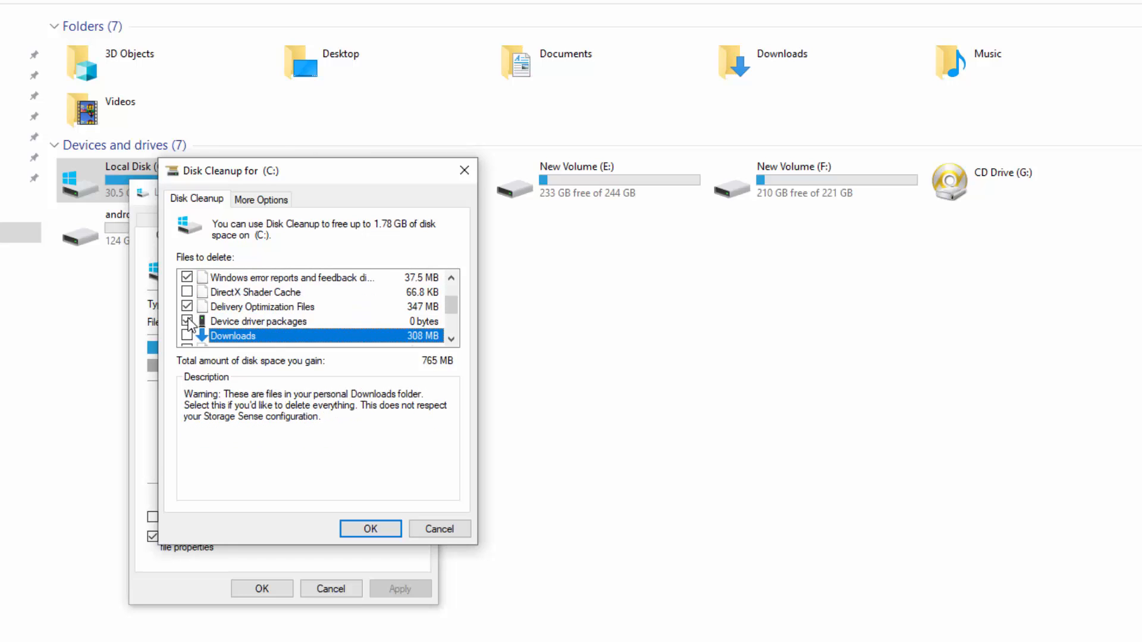
{"action": "key", "text": "Down"}
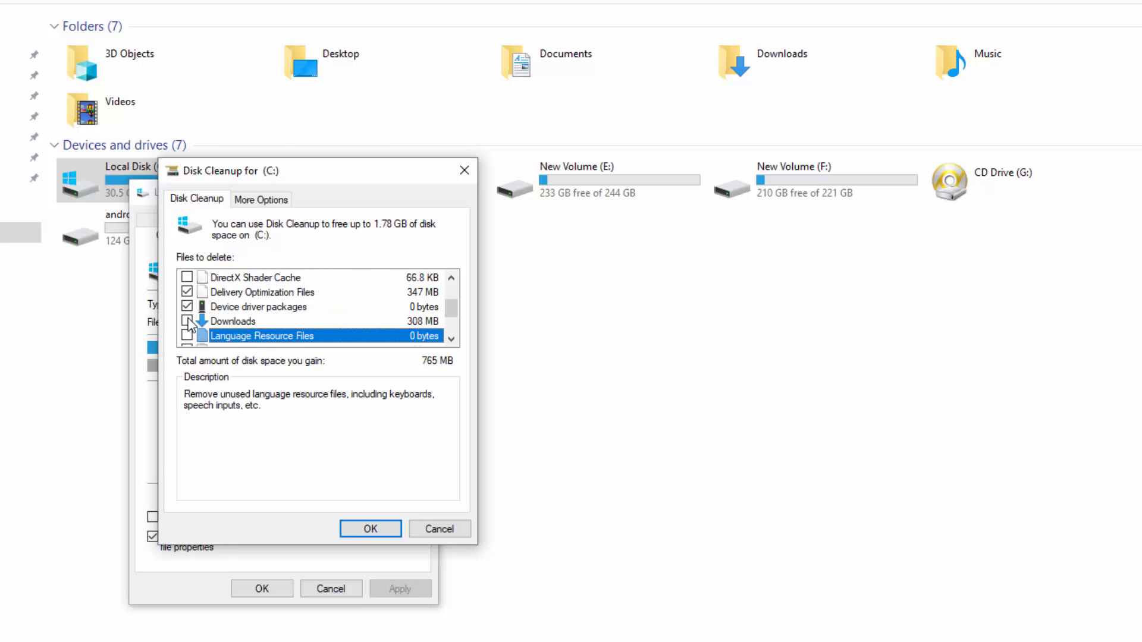
{"action": "key", "text": "Down"}
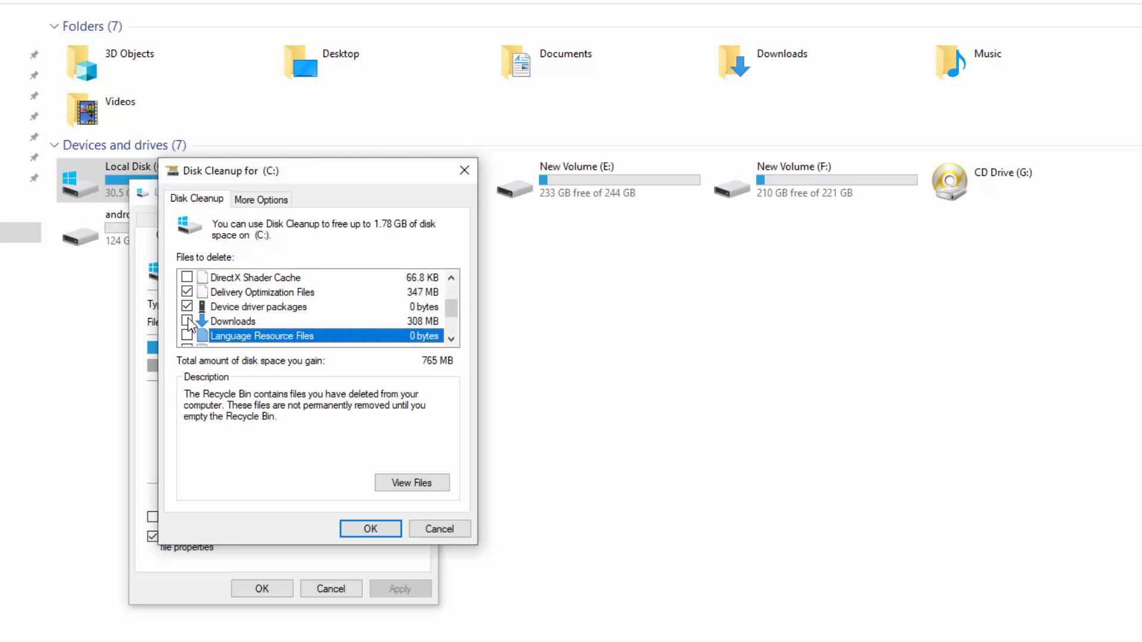
{"action": "key", "text": "Down"}
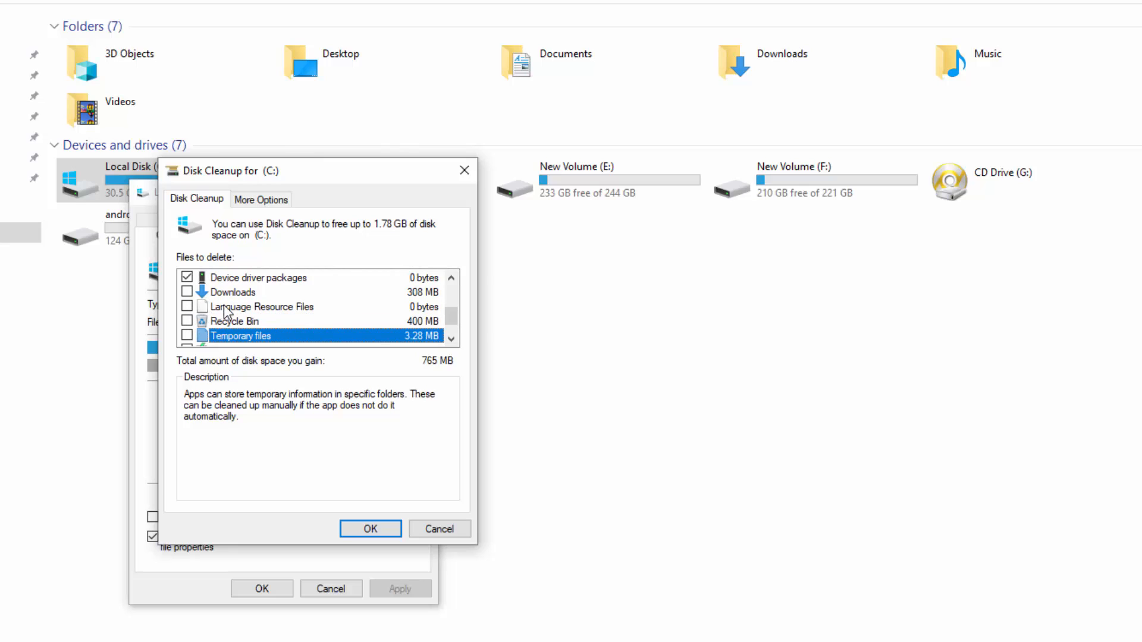
{"action": "left_click", "coordinate": [187, 336]}
Check the descriptions of the last two categories and permanently delete all the marked files from C:
{"action": "key", "text": "Down"}
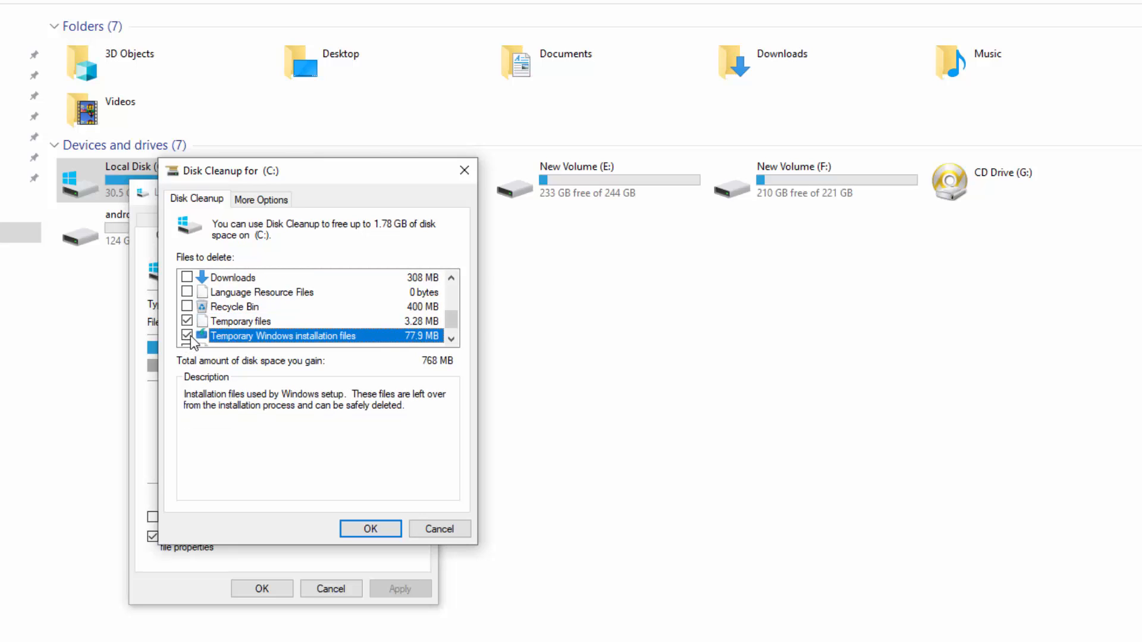
{"action": "key", "text": "Down"}
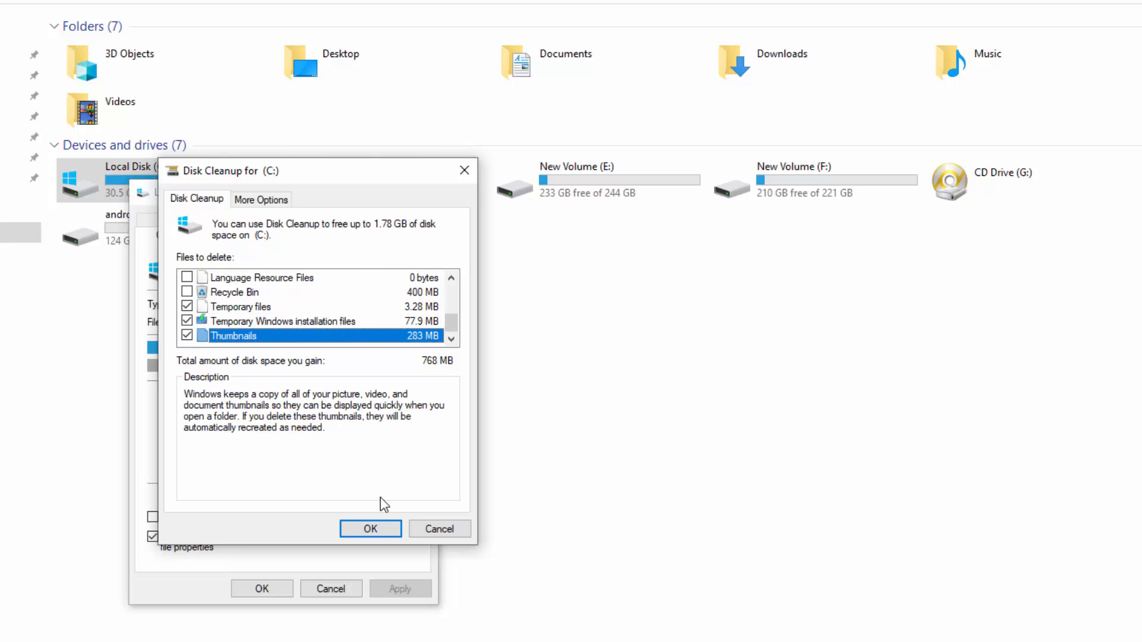
{"action": "left_click", "coordinate": [370, 528]}
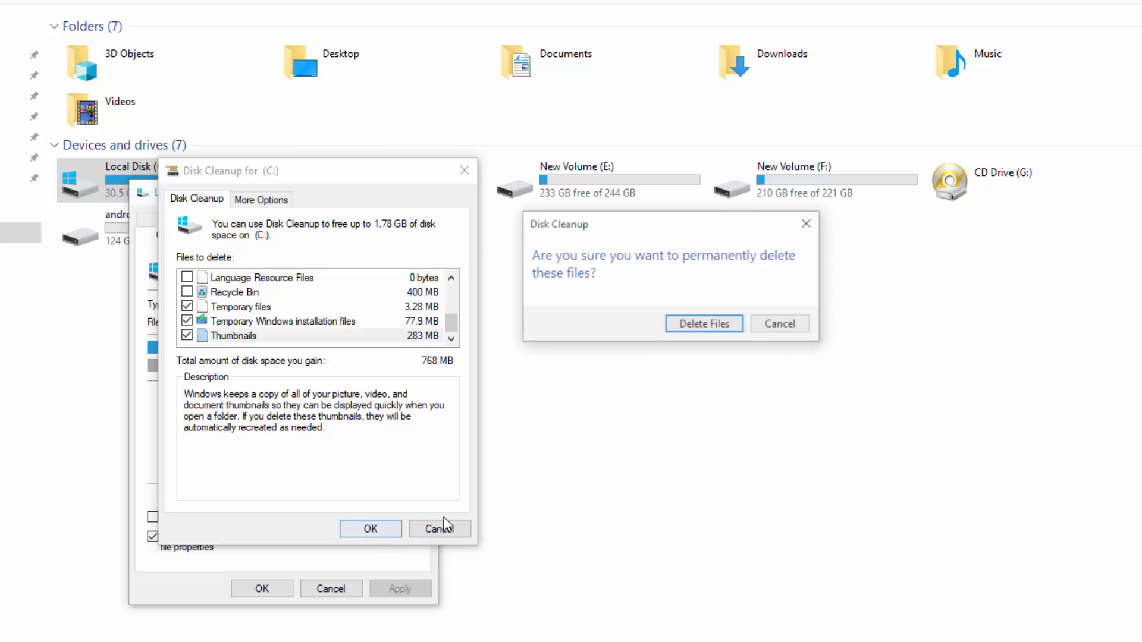
{"action": "left_click", "coordinate": [708, 326]}
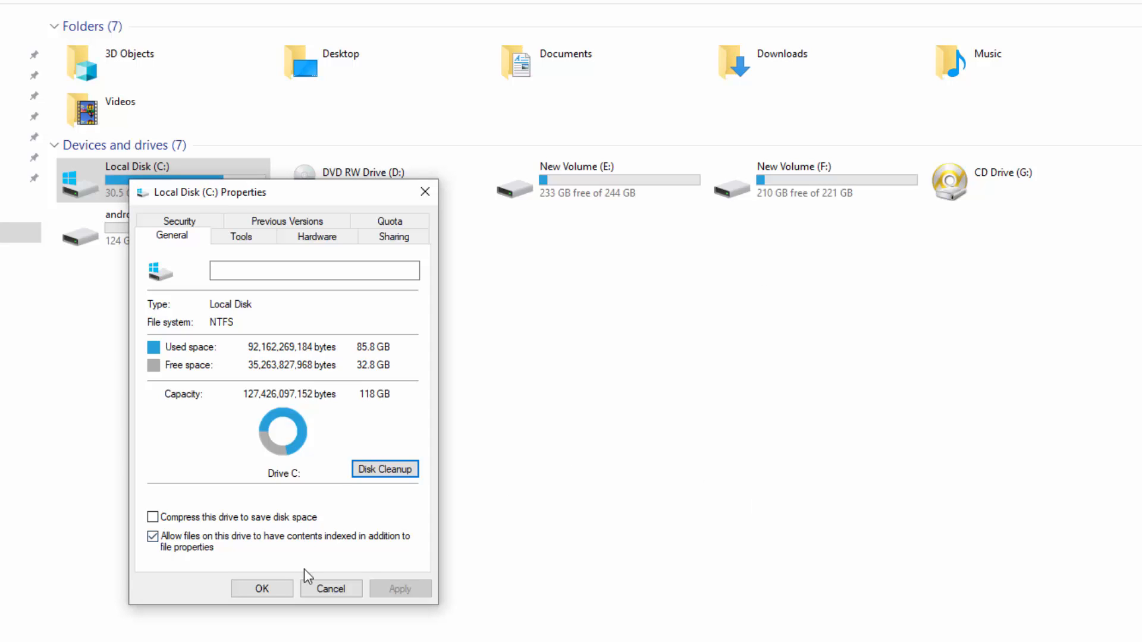
Close the properties of Local Disk (C:) and refresh This PC twice to update the drive's free space
{"action": "left_click", "coordinate": [261, 589]}
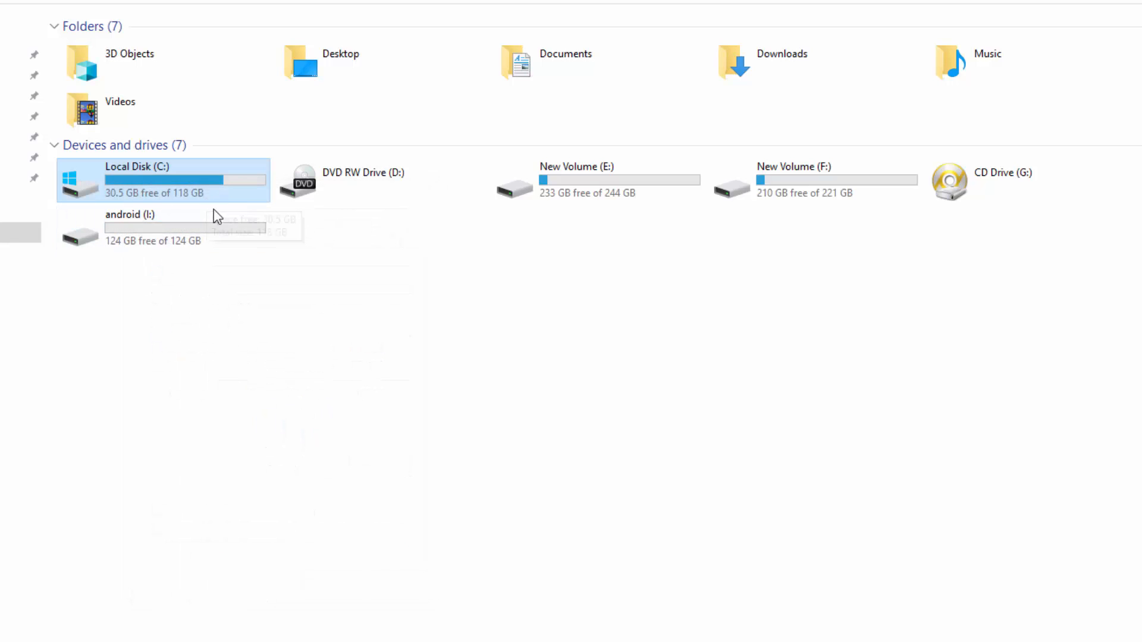
{"action": "right_click", "coordinate": [396, 344]}
{"action": "left_click", "coordinate": [433, 413]}
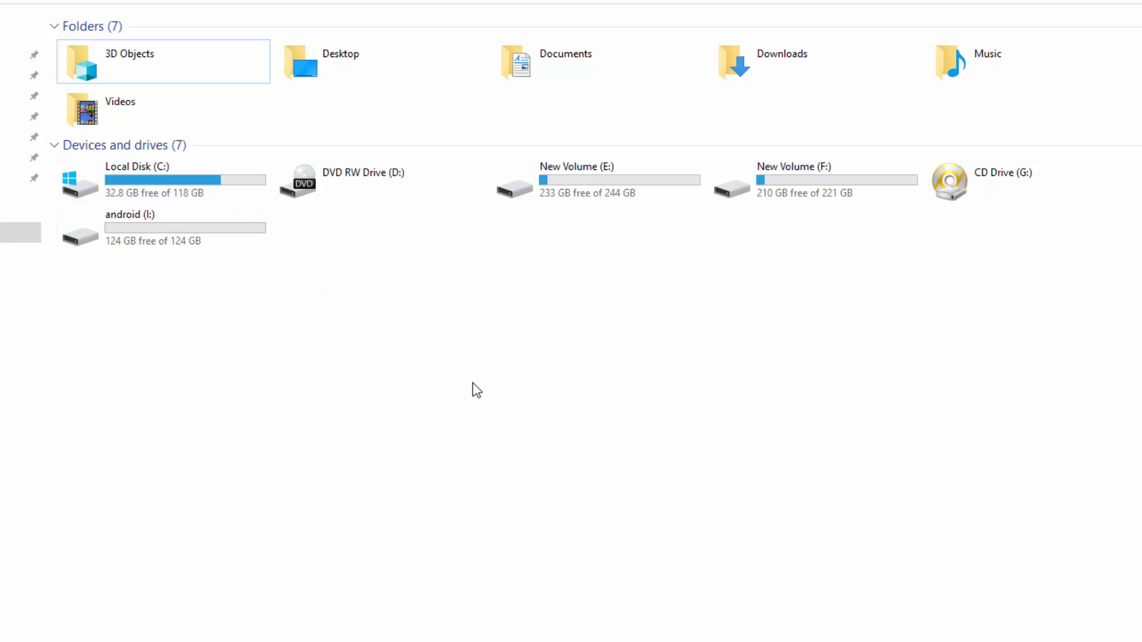
{"action": "right_click", "coordinate": [607, 387]}
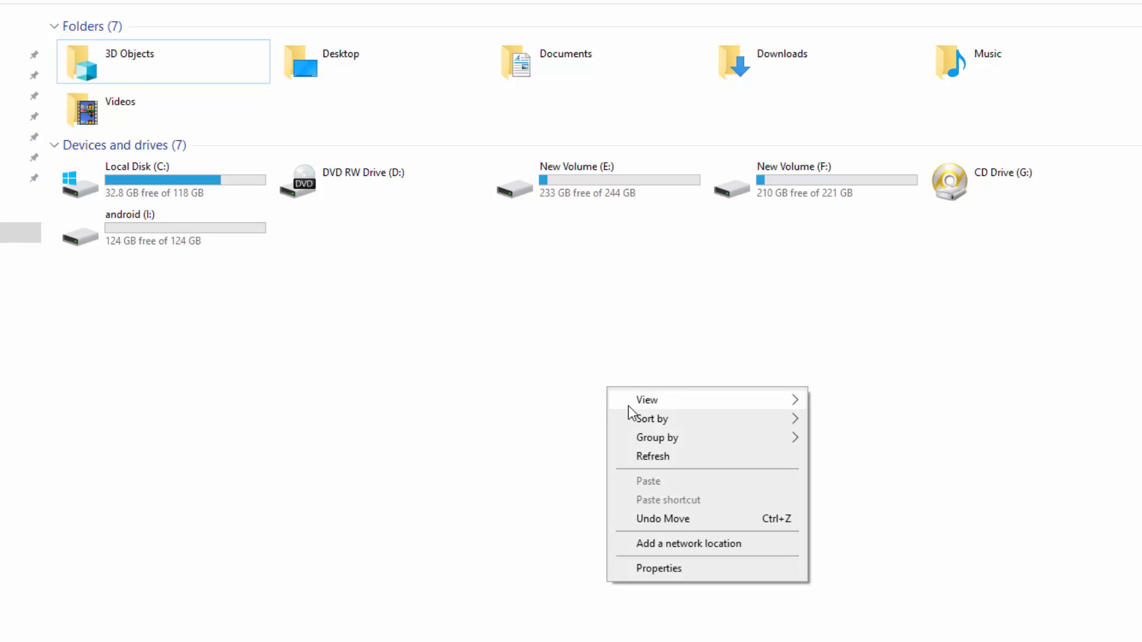
{"action": "left_click", "coordinate": [644, 457]}
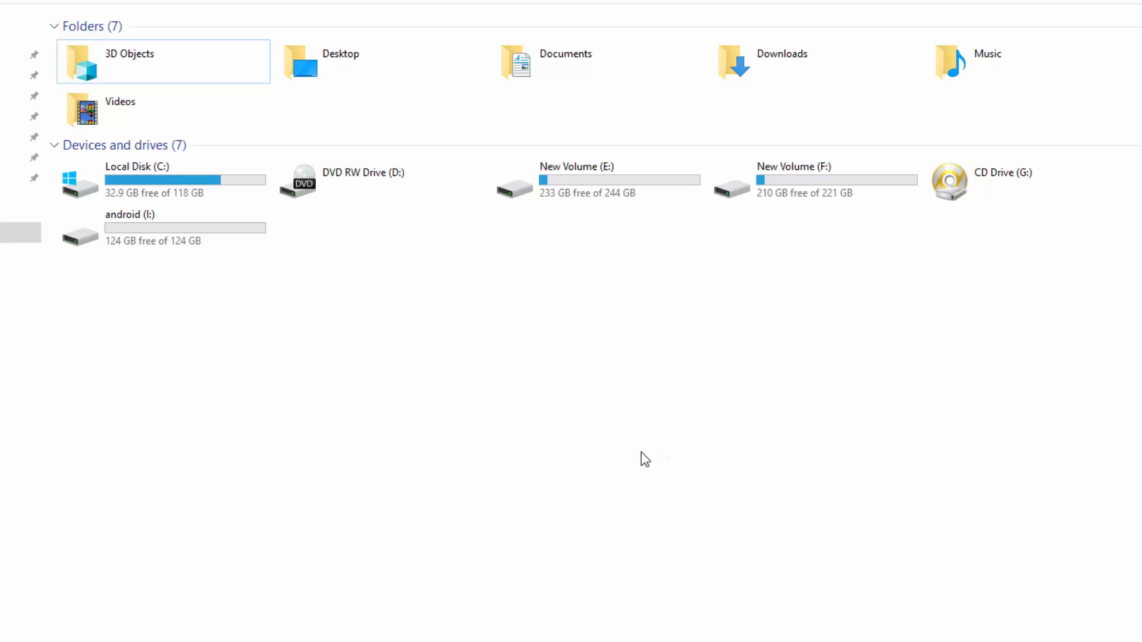